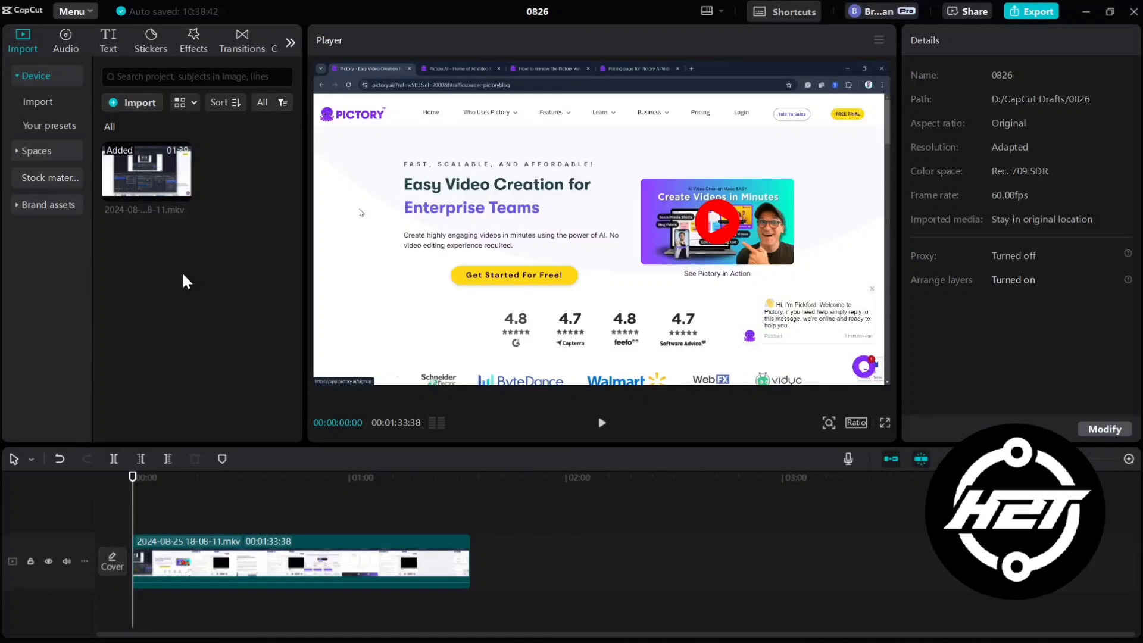
Duplicate the clip onto a track above it and apply the Blur video effect, found by searching for "blur", to the lower copy.
{"action": "left_click", "coordinate": [313, 575]}
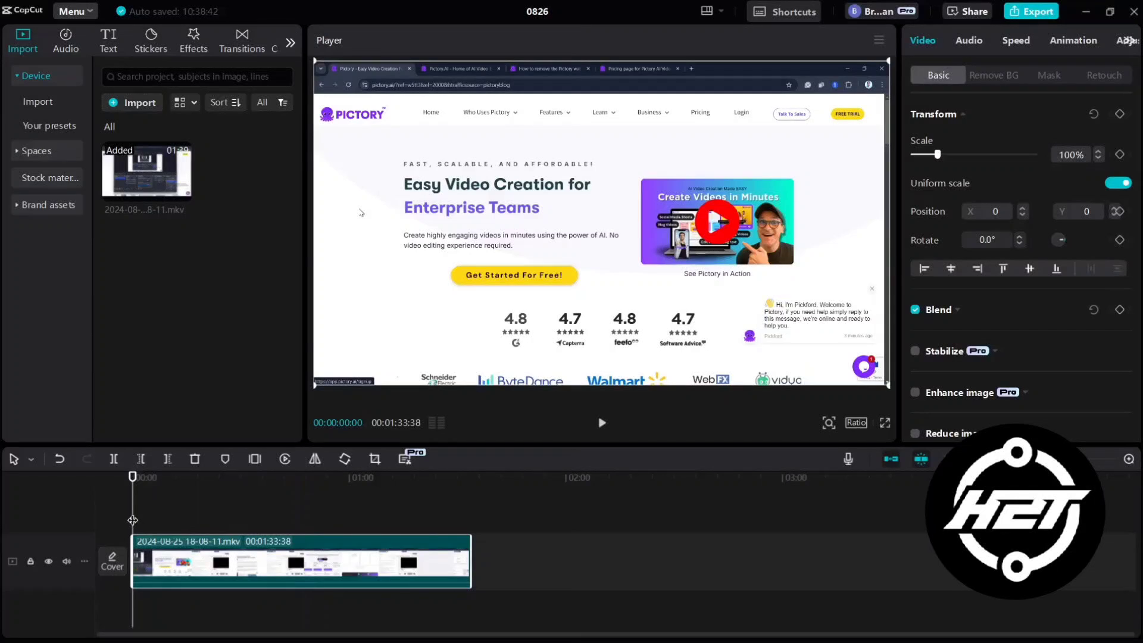
{"action": "key", "text": "ctrl+v"}
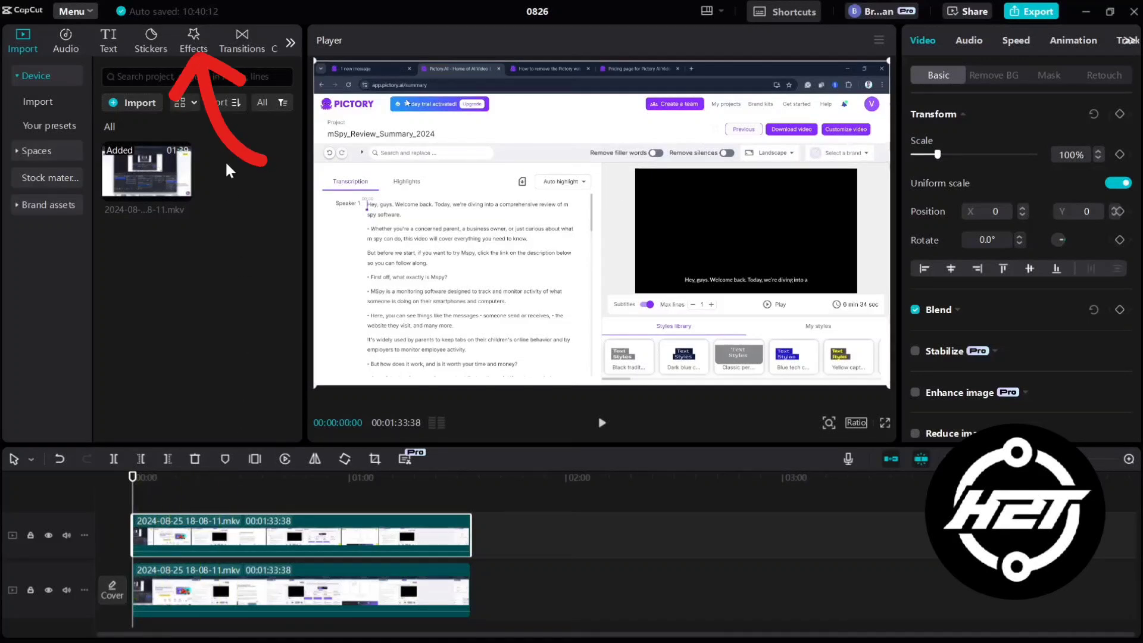
{"action": "left_click", "coordinate": [192, 49]}
{"action": "left_click", "coordinate": [185, 74]}
{"action": "type", "text": "blur"}
{"action": "key", "text": "Return"}
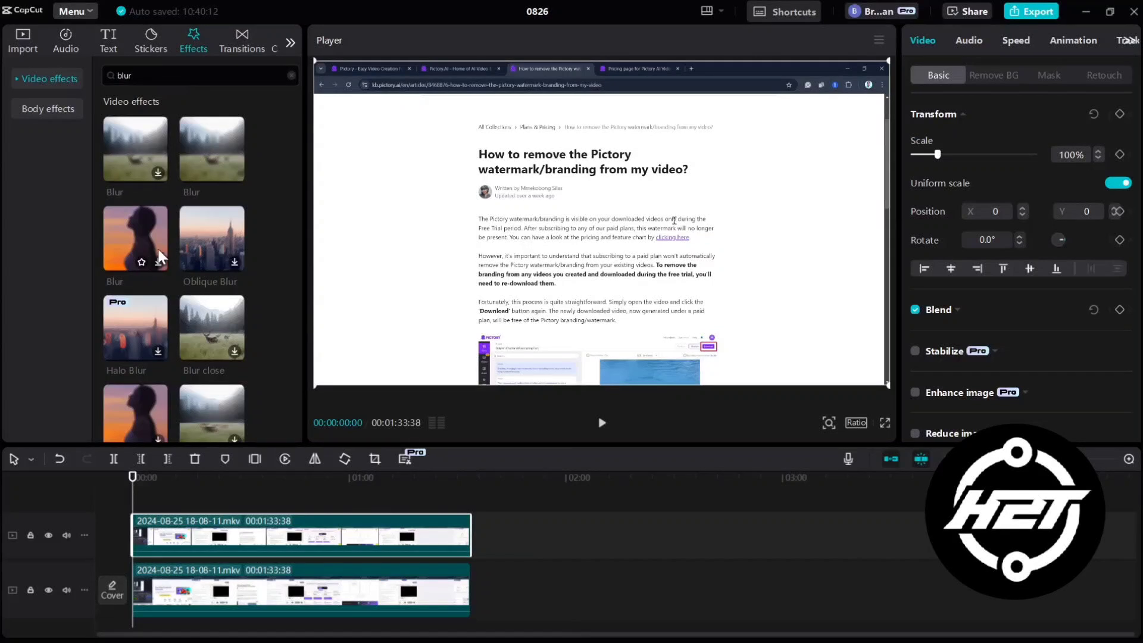
{"action": "mouse_move", "coordinate": [212, 148]}
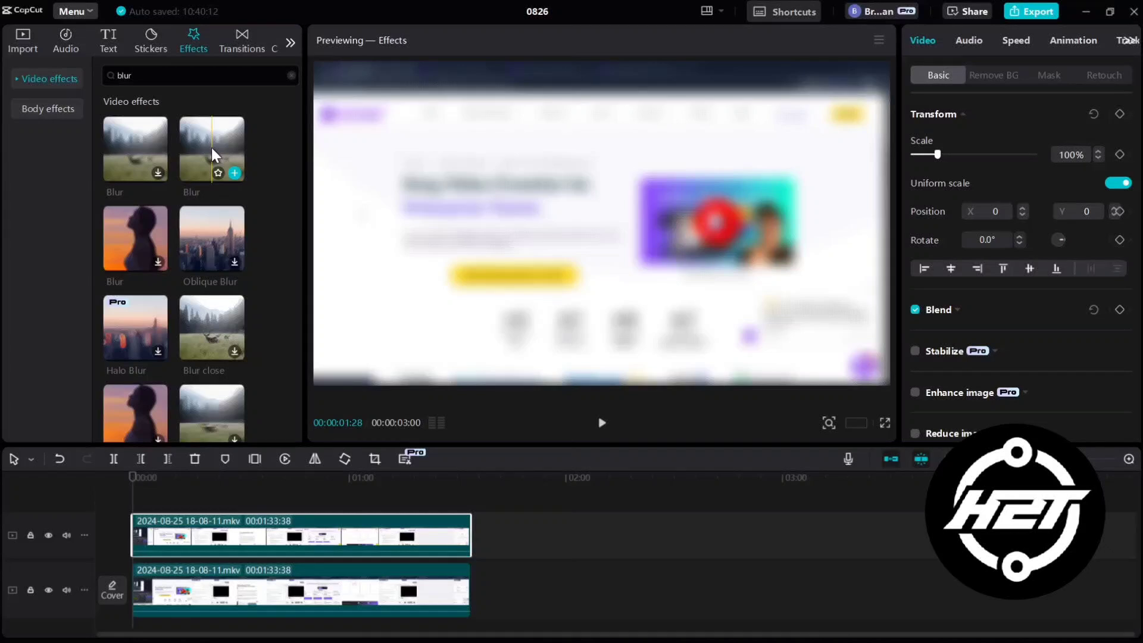
{"action": "left_click_drag", "start_coordinate": [212, 148], "coordinate": [195, 584]}
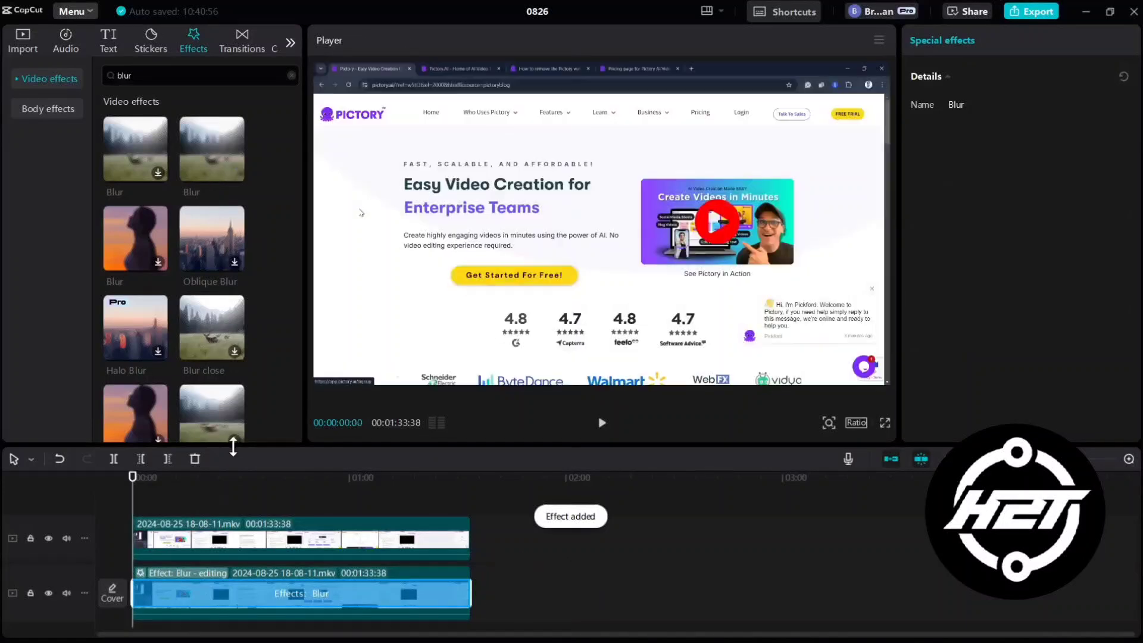
Add a reversed rectangle mask to the upper clip, sized about 237 by 130 at X -842, Y 353 over the Pictory logo.
{"action": "left_click", "coordinate": [239, 537]}
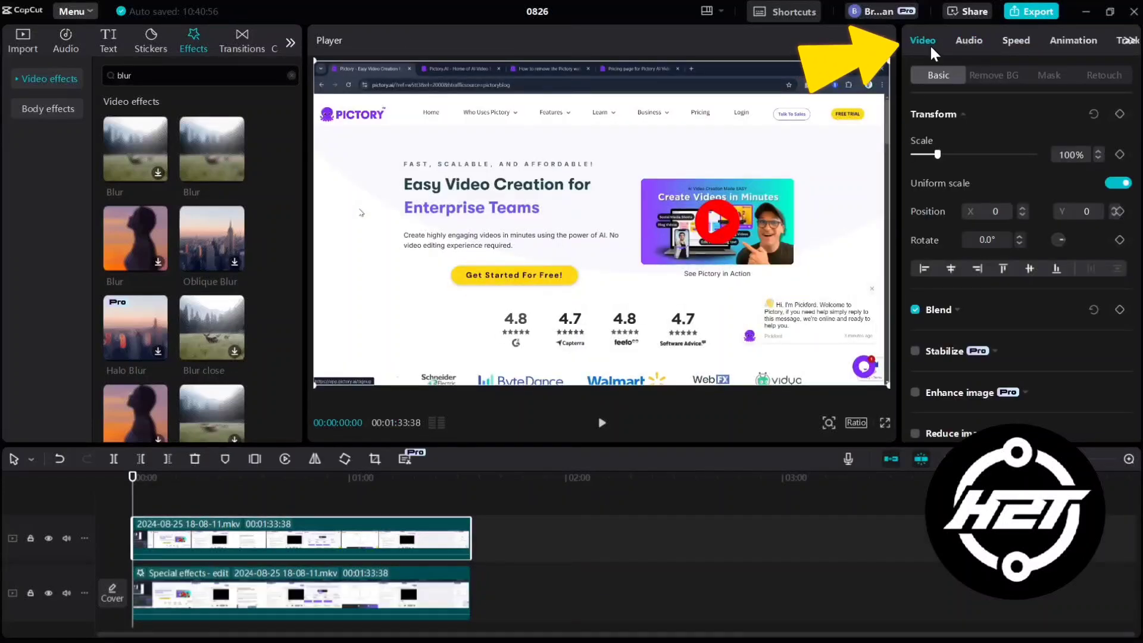
{"action": "left_click", "coordinate": [1046, 75]}
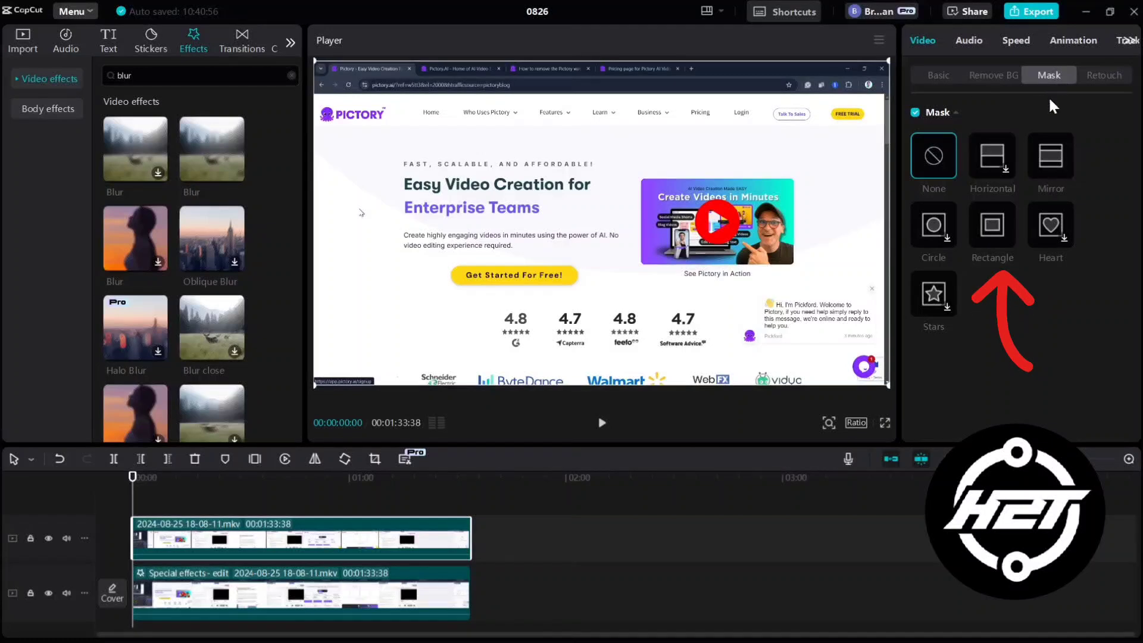
{"action": "left_click", "coordinate": [992, 224]}
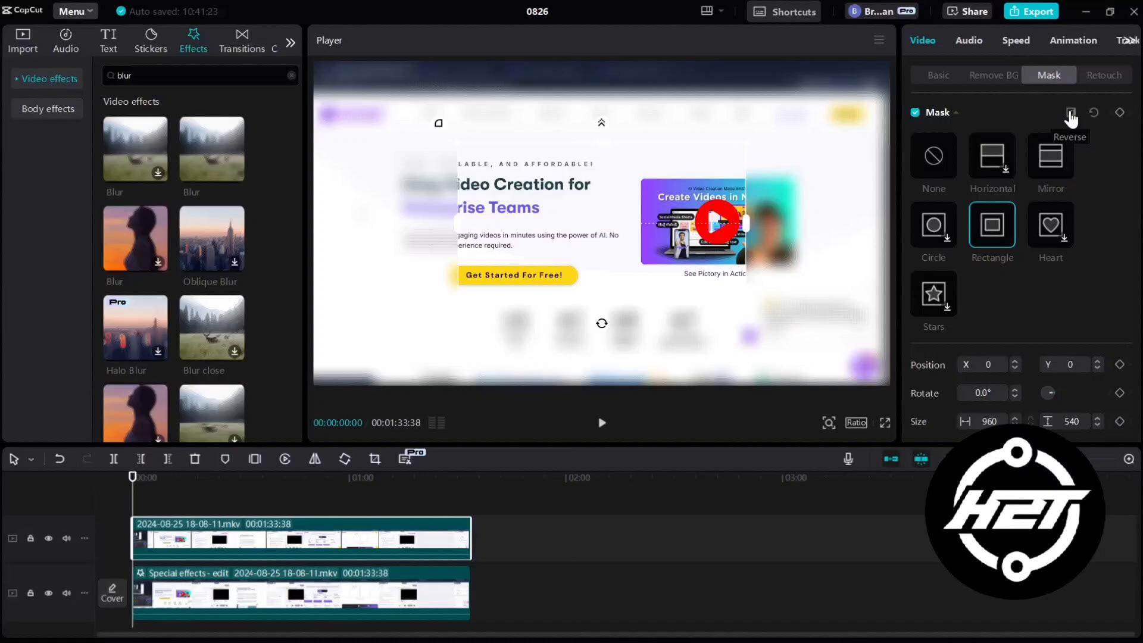
{"action": "left_click", "coordinate": [1070, 114]}
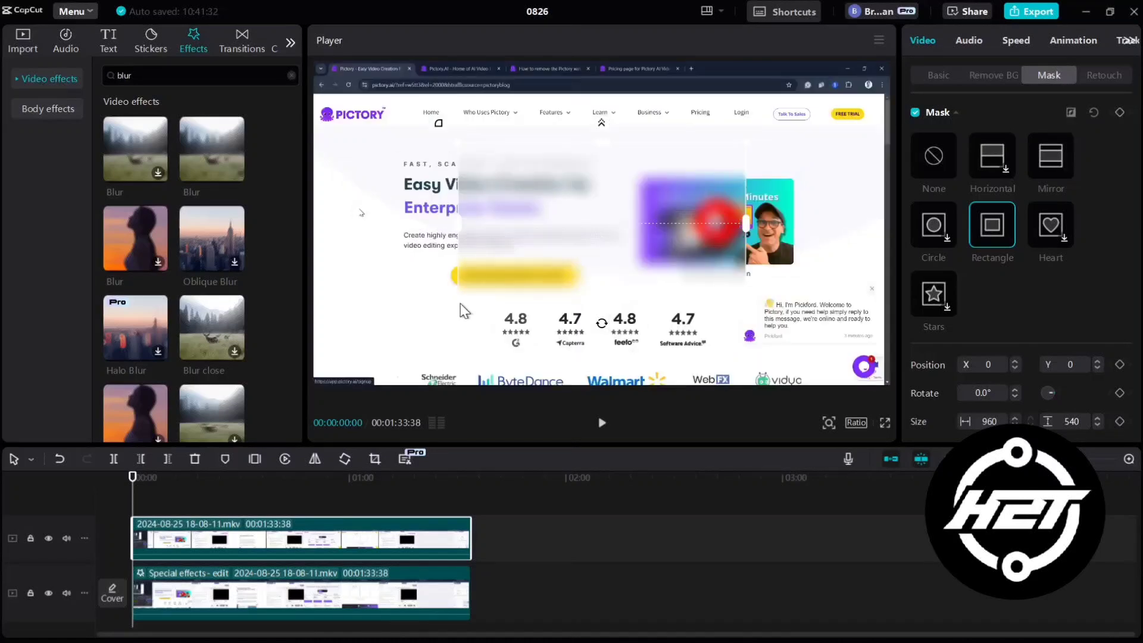
{"action": "left_click_drag", "start_coordinate": [460, 307], "coordinate": [445, 118]}
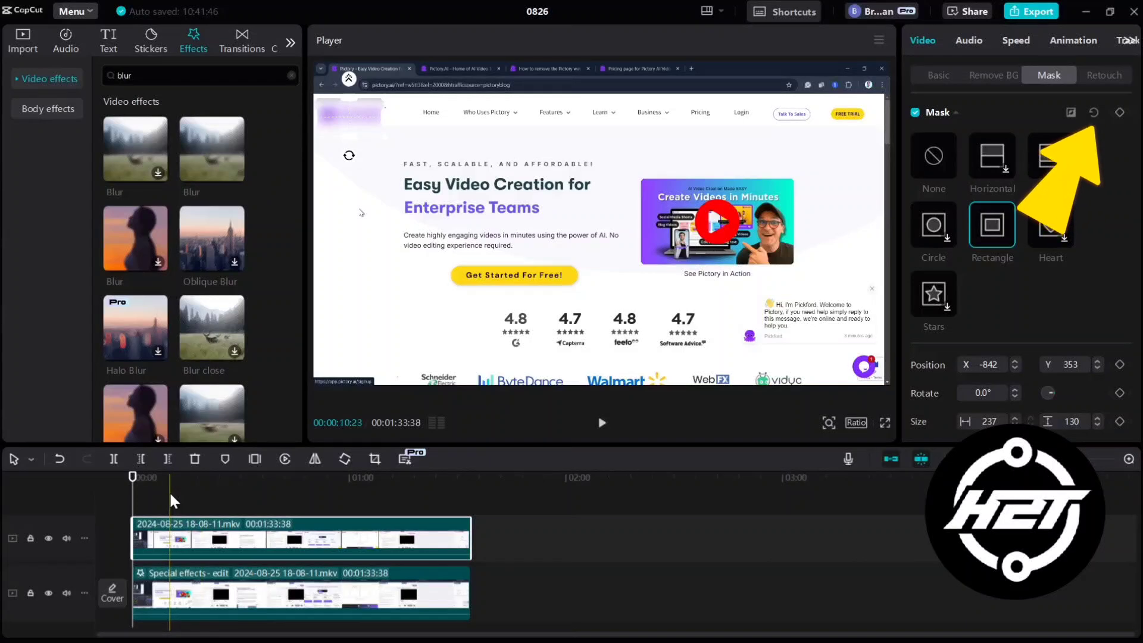
Add a mask keyframe on the upper clip at 00:00:30:58 and move the mask over the logo at X -528, Y 377.
{"action": "left_click", "coordinate": [169, 493]}
{"action": "left_click_drag", "start_coordinate": [170, 494], "coordinate": [245, 539]}
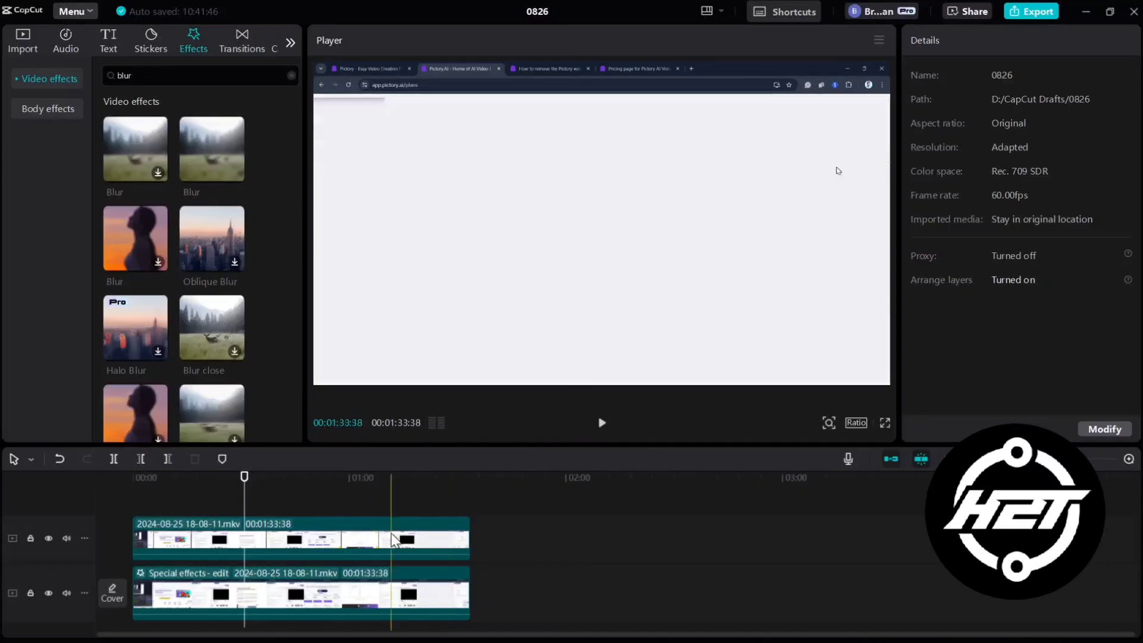
{"action": "left_click", "coordinate": [296, 545]}
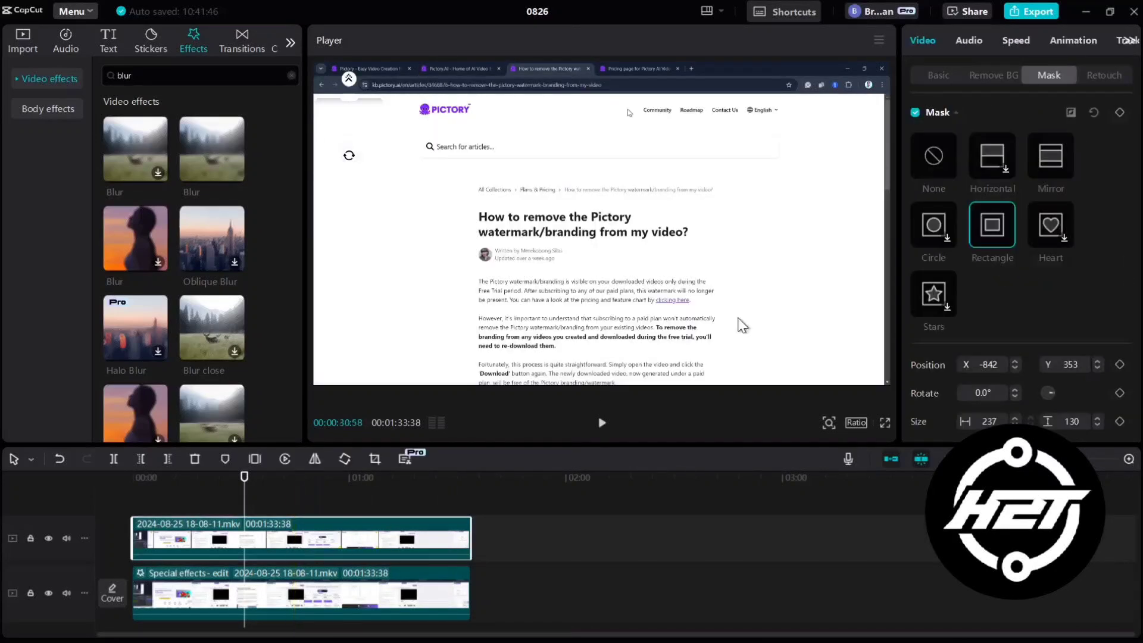
{"action": "left_click", "coordinate": [1122, 113]}
{"action": "left_click", "coordinate": [265, 502]}
{"action": "left_click_drag", "start_coordinate": [266, 502], "coordinate": [245, 554]}
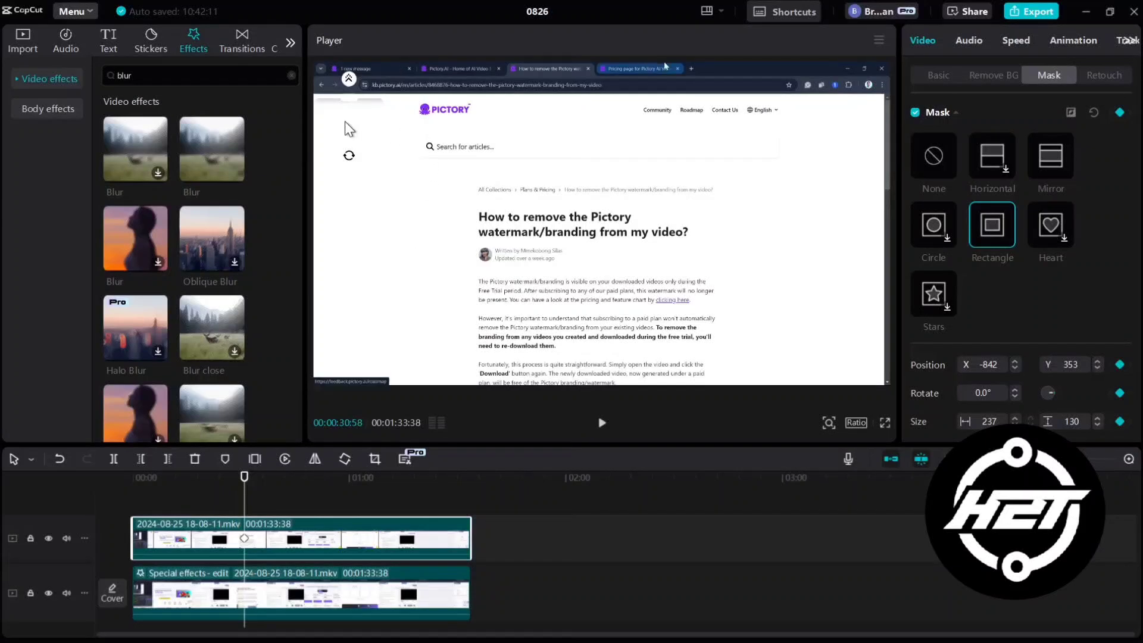
{"action": "left_click_drag", "start_coordinate": [345, 120], "coordinate": [439, 112]}
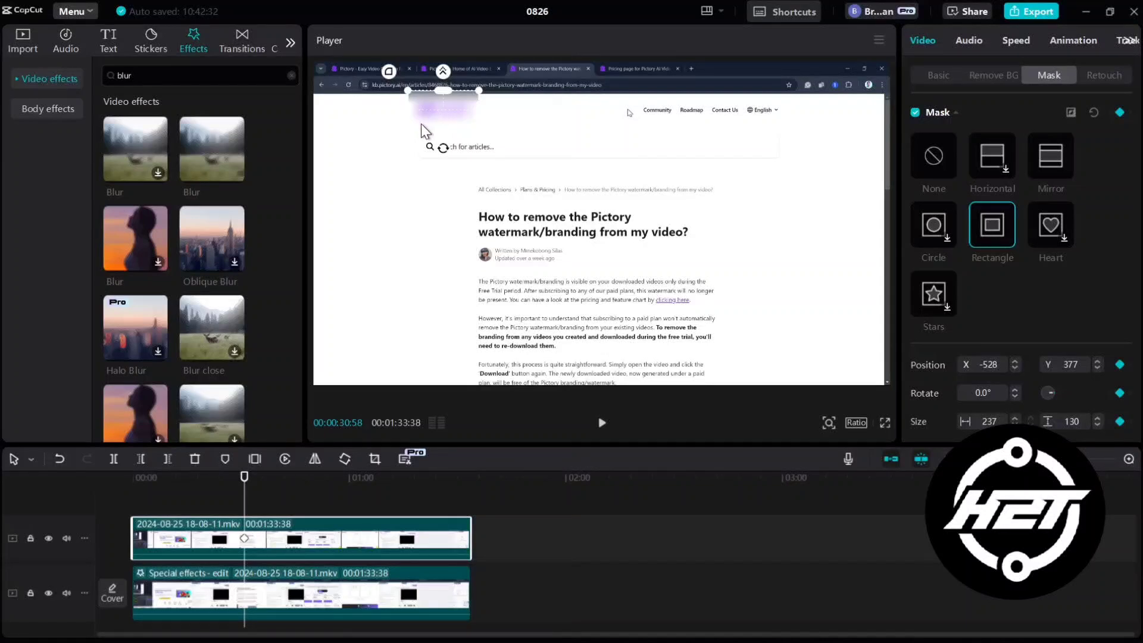
Preview the blur from the start, and at 00:00:41:34 move the upper clip's mask over the logo in the pricing page header.
{"action": "left_click", "coordinate": [209, 497]}
{"action": "left_click", "coordinate": [133, 497]}
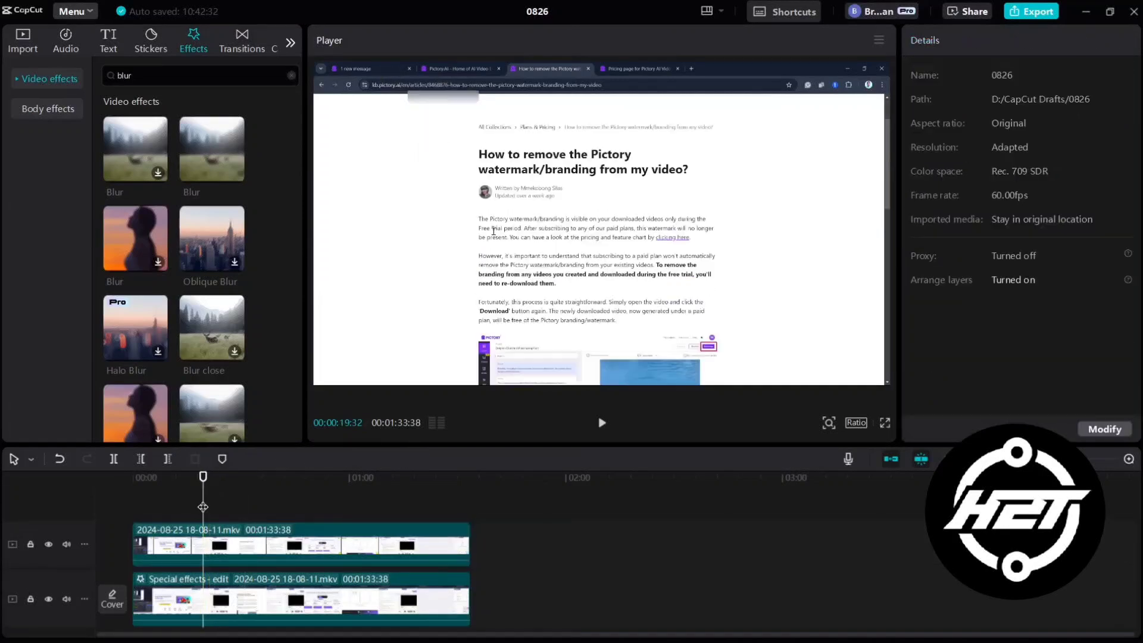
{"action": "left_click", "coordinate": [602, 422]}
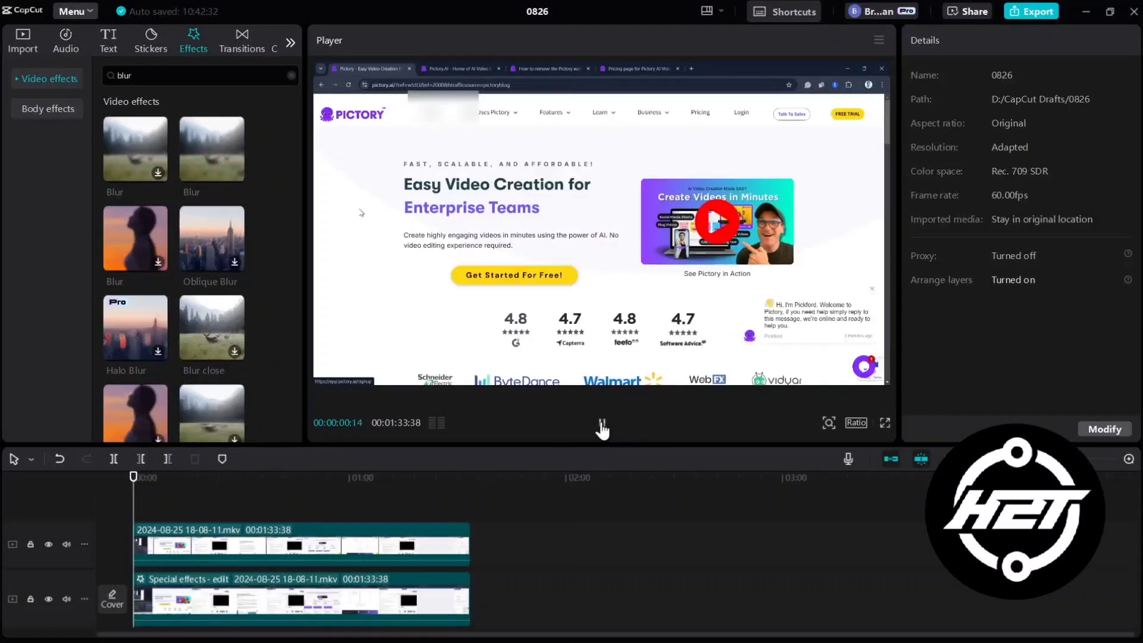
{"action": "left_click", "coordinate": [132, 510]}
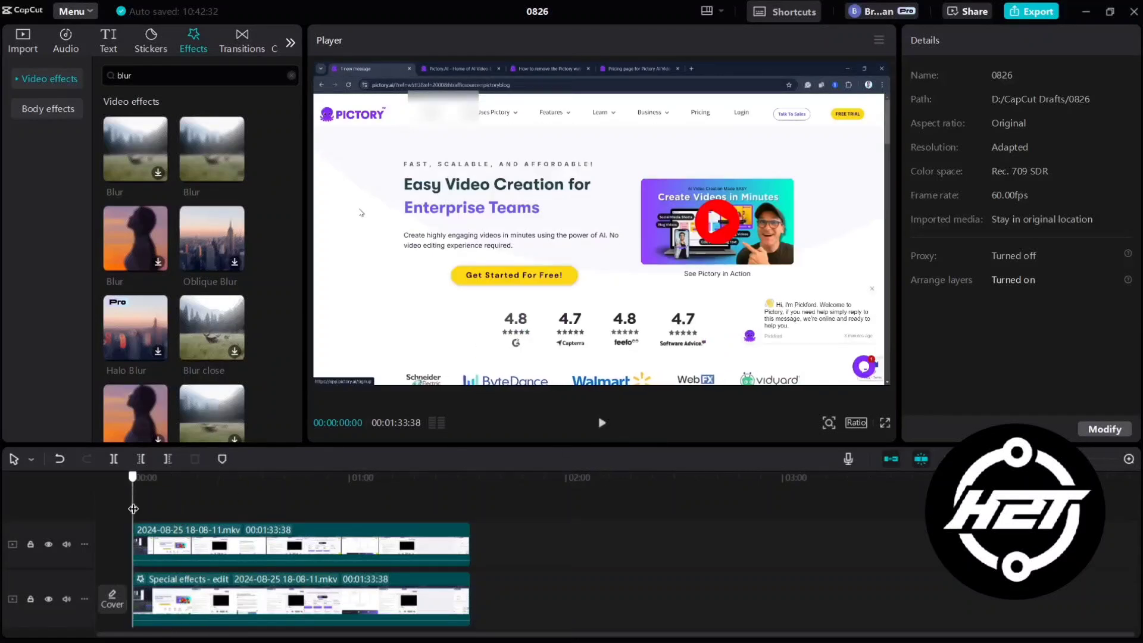
{"action": "left_click", "coordinate": [282, 543]}
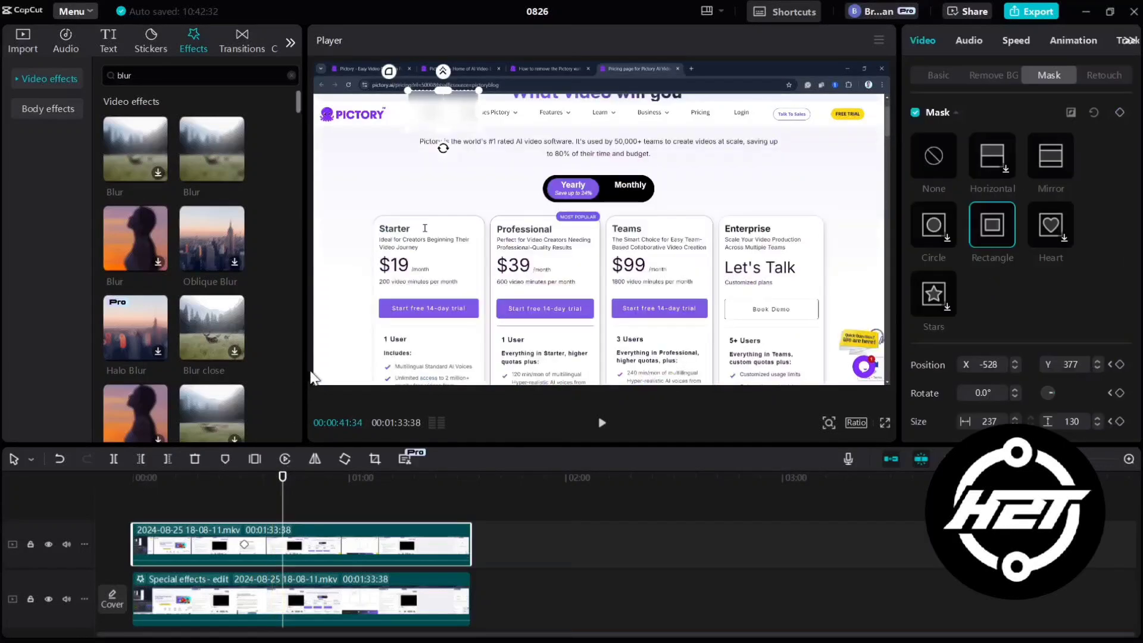
{"action": "left_click_drag", "start_coordinate": [442, 95], "coordinate": [341, 109]}
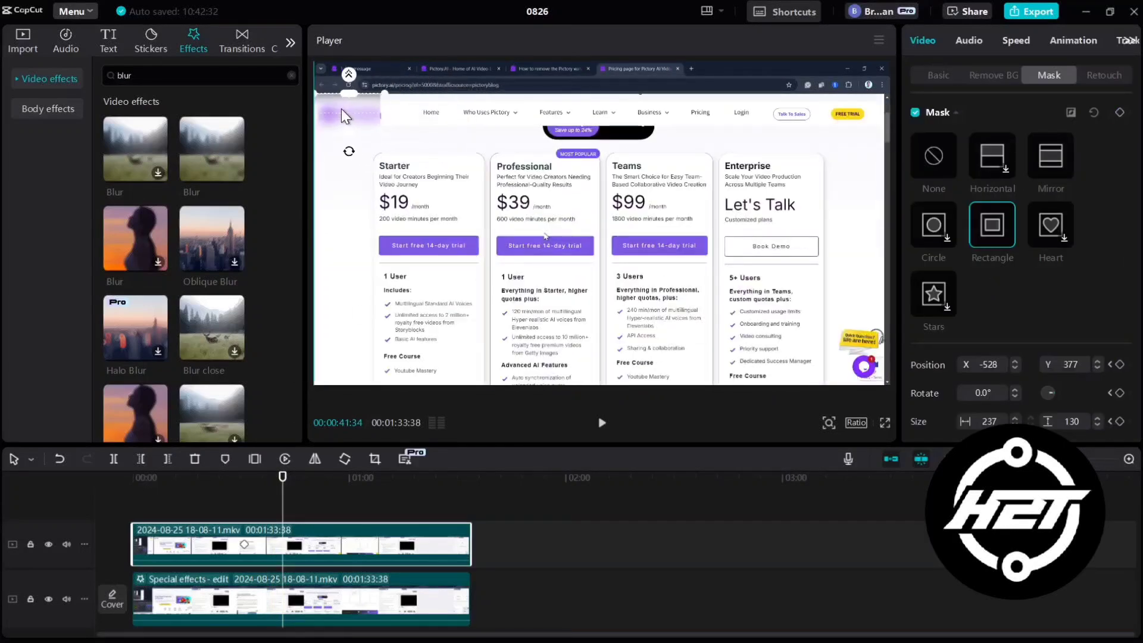
Preview the opening seconds and move the mask at the start of the upper clip over the logo at X -820, Y 377.
{"action": "left_click", "coordinate": [221, 510]}
{"action": "left_click_drag", "start_coordinate": [221, 511], "coordinate": [132, 511]}
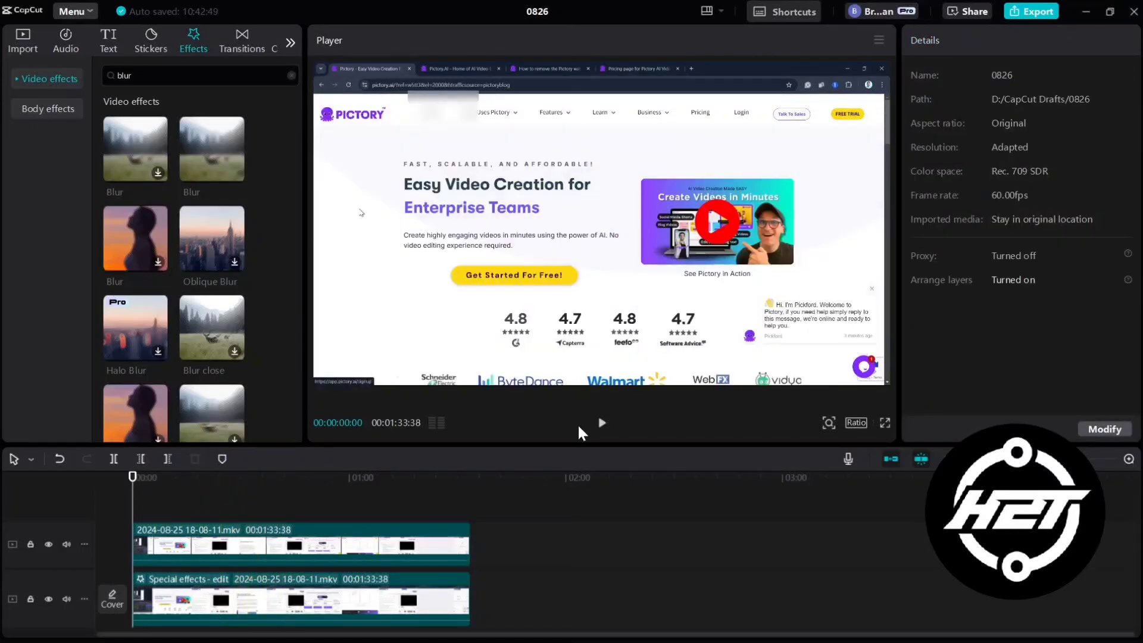
{"action": "left_click", "coordinate": [602, 424]}
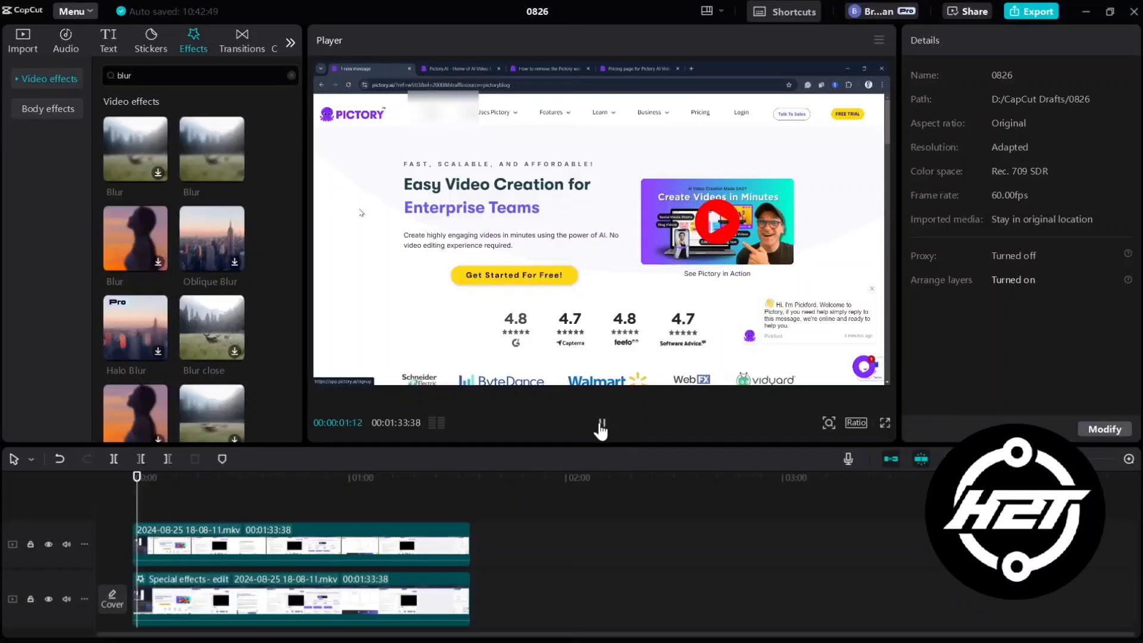
{"action": "left_click", "coordinate": [602, 424]}
{"action": "left_click_drag", "start_coordinate": [154, 475], "coordinate": [126, 481]}
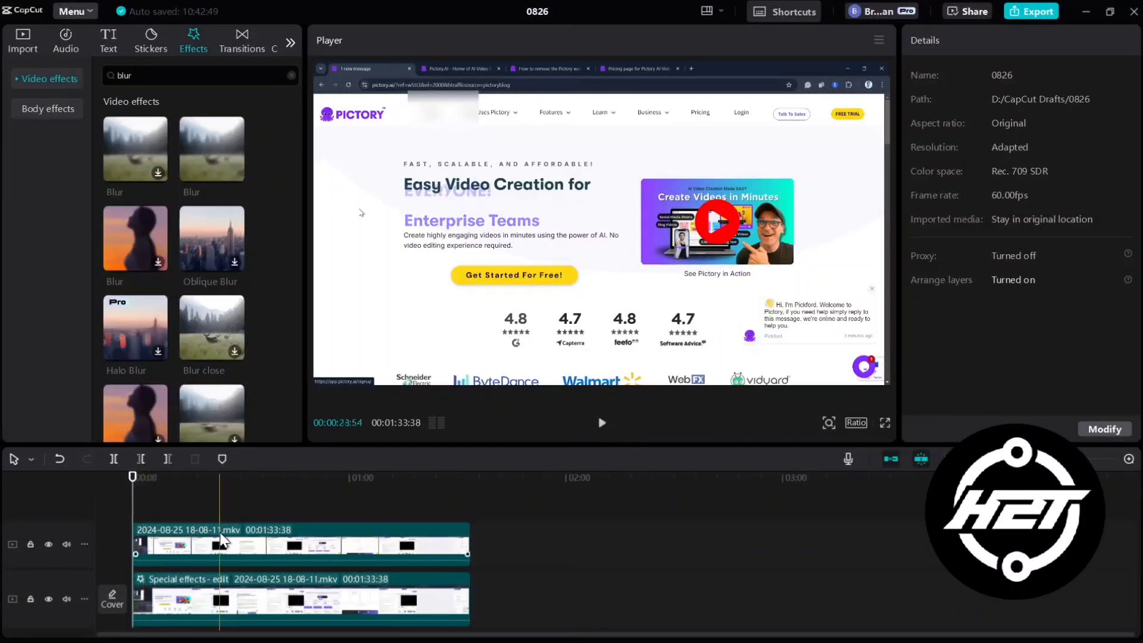
{"action": "left_click_drag", "start_coordinate": [428, 104], "coordinate": [339, 119]}
Play back the video from the start, around the 30-second mark and on the pricing page to check that the blur follows the logo.
{"action": "left_click", "coordinate": [602, 423]}
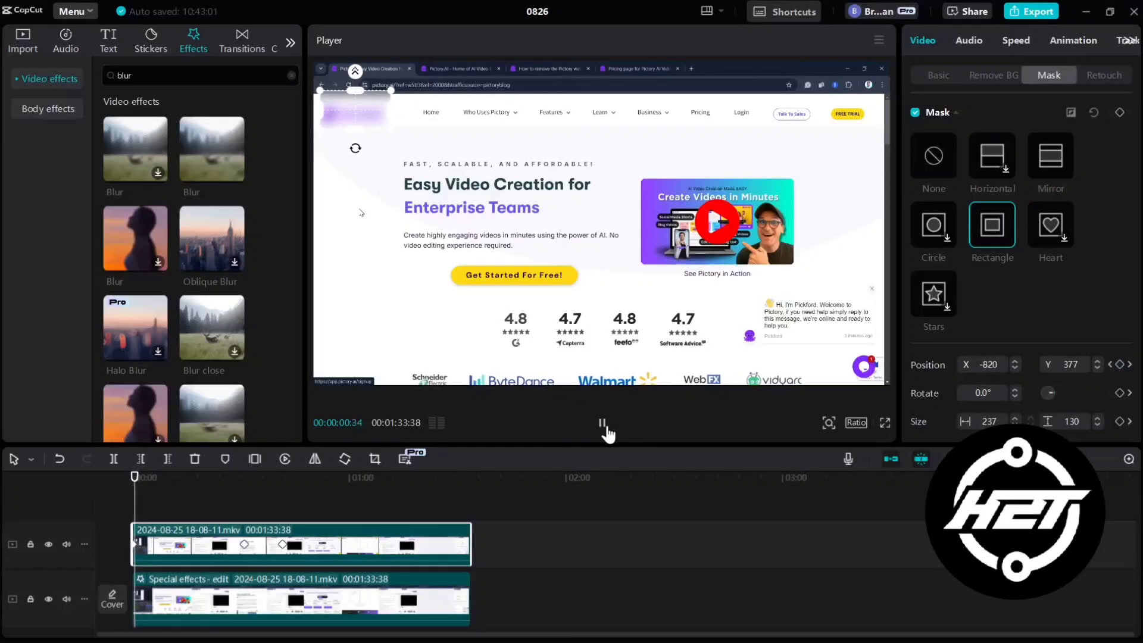
{"action": "left_click", "coordinate": [236, 509]}
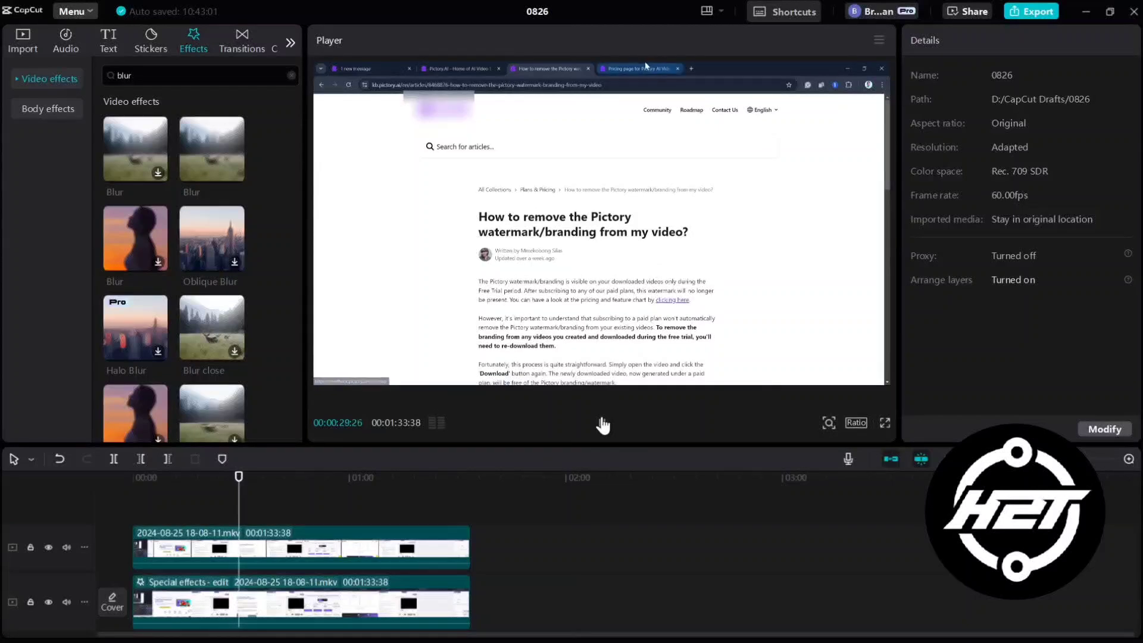
{"action": "left_click", "coordinate": [291, 511]}
{"action": "left_click", "coordinate": [602, 424]}
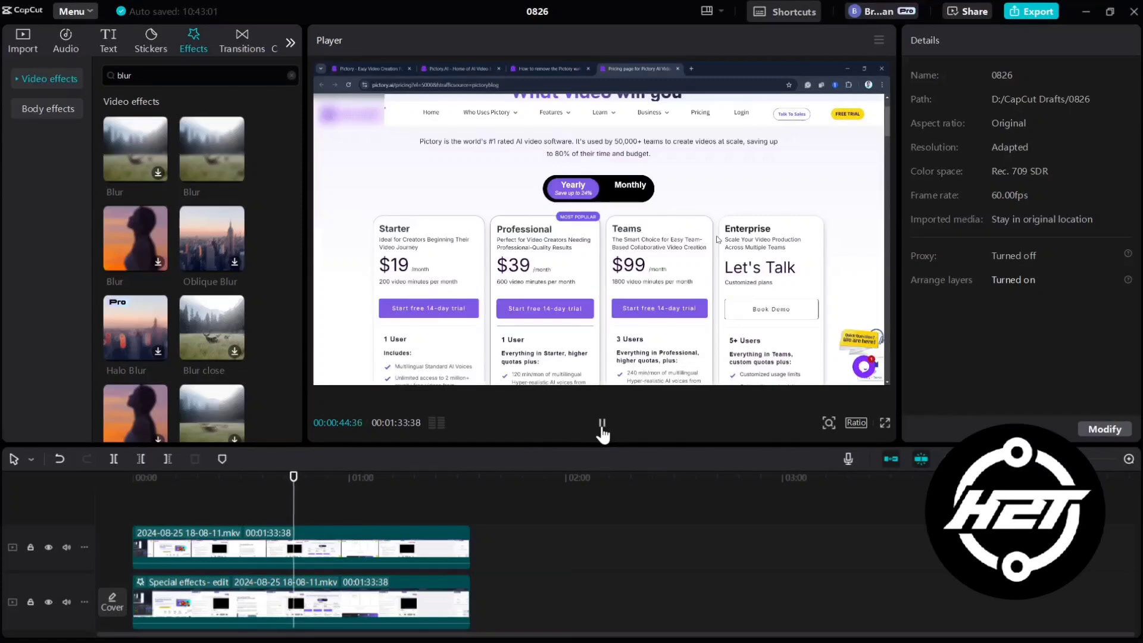
{"action": "left_click", "coordinate": [603, 429]}
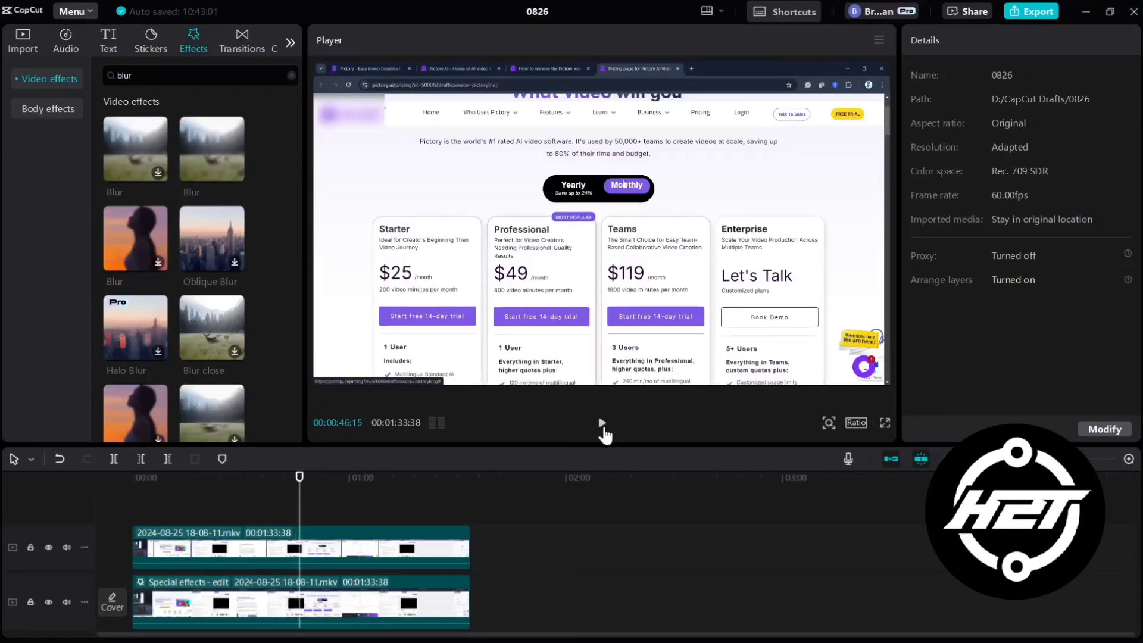